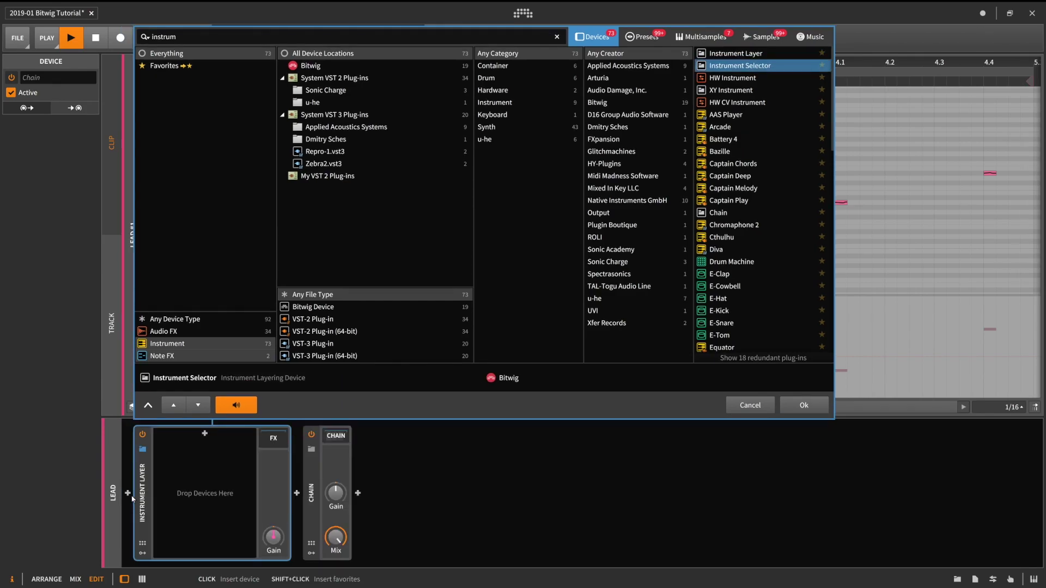
Insert an Instrument Selector at the start of the Lead track's device chain and add a Polysynth as its first layer
key(Return)
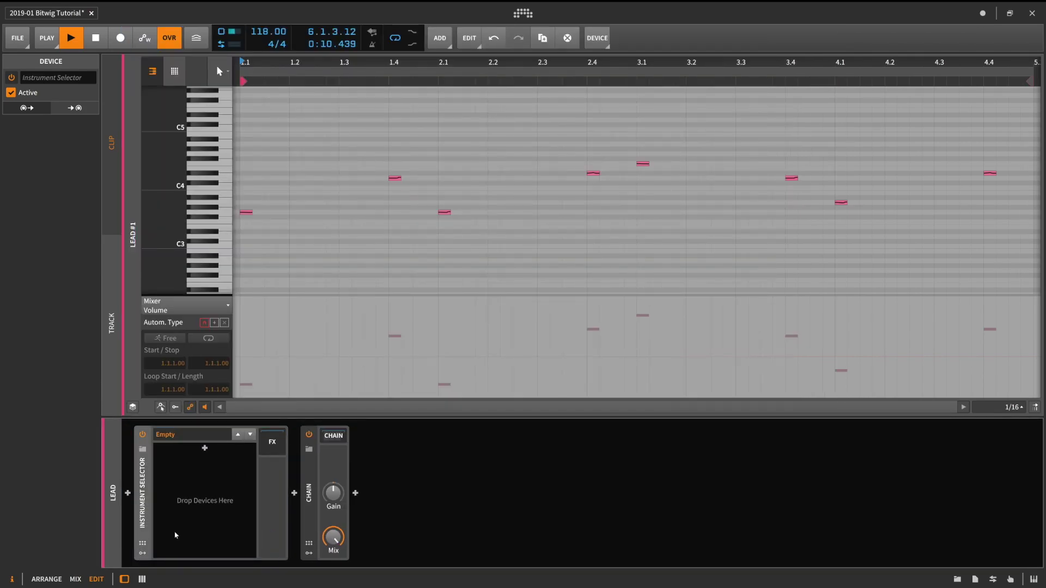
click(205, 449)
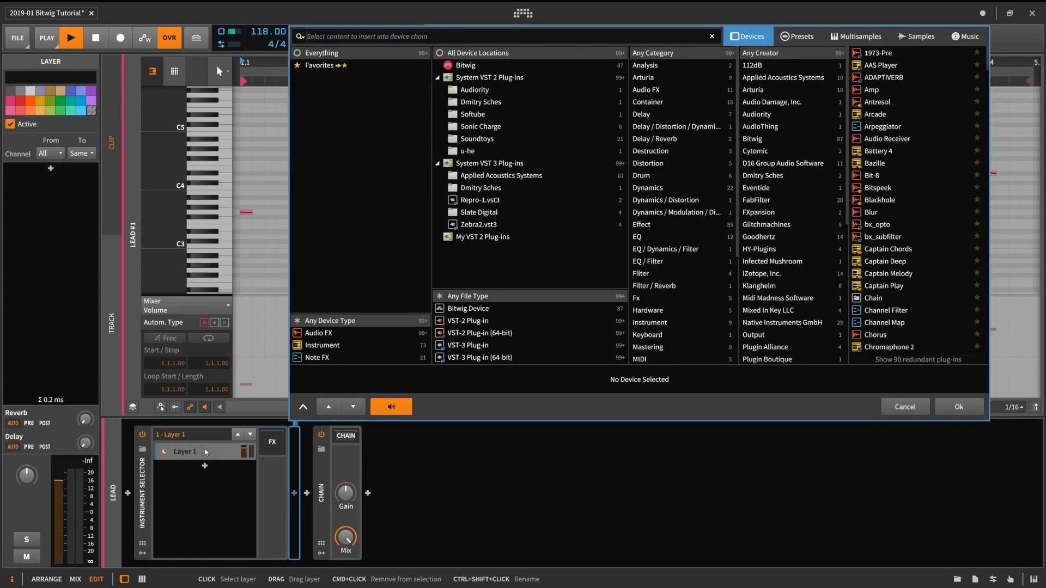
text(poly)
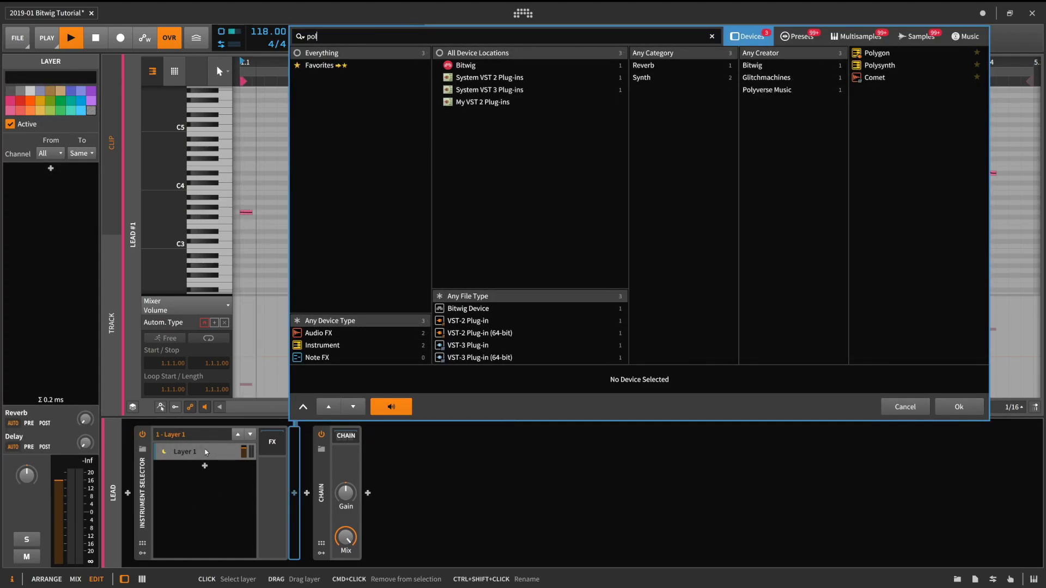
key(Down)
key(Return)
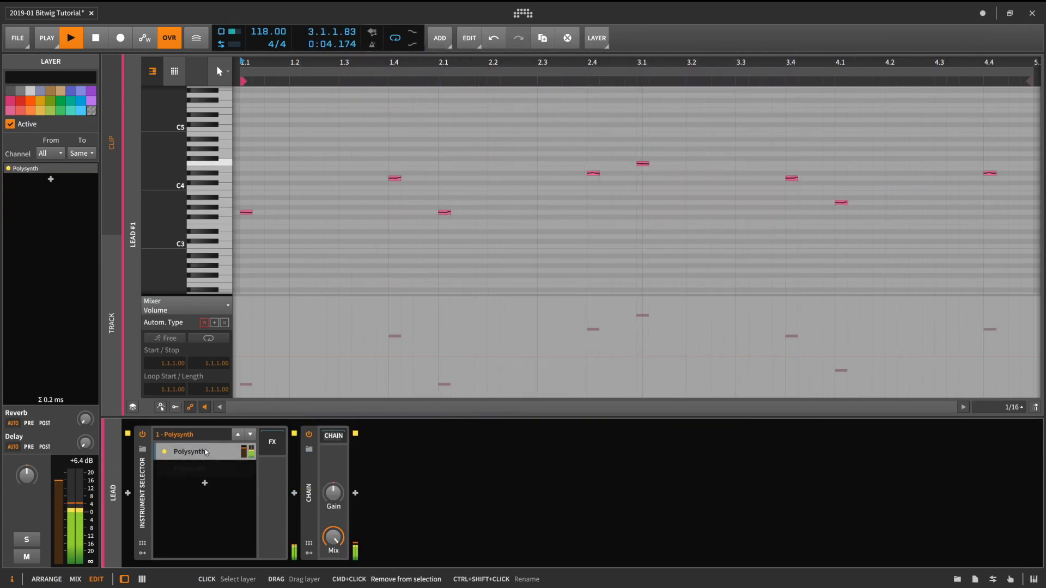
Duplicate the Polysynth layer in the Instrument Selector and load the Box Plucks preset into the first layer's Polysynth
key(ctrl+d)
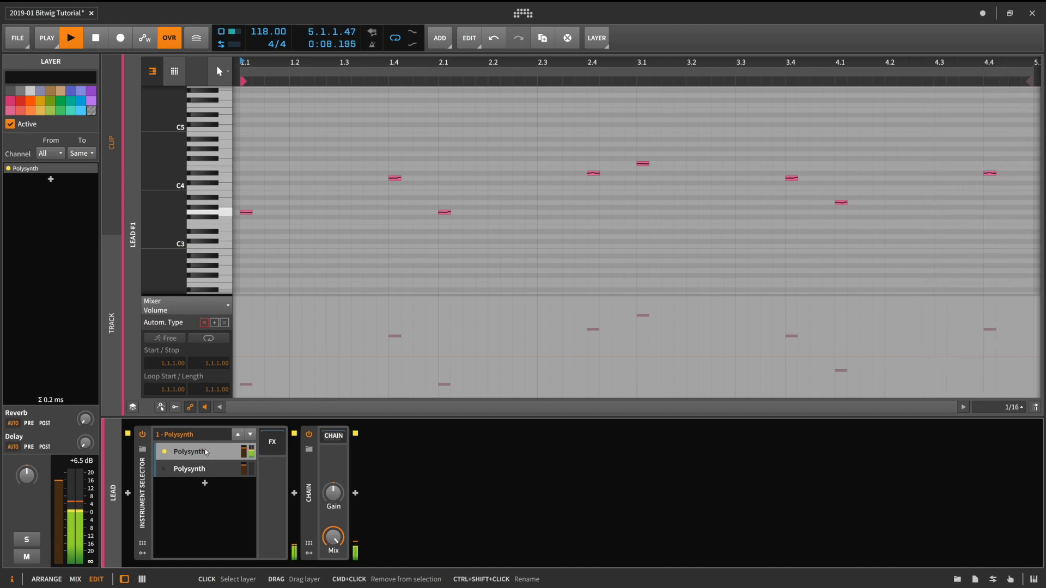
click(205, 452)
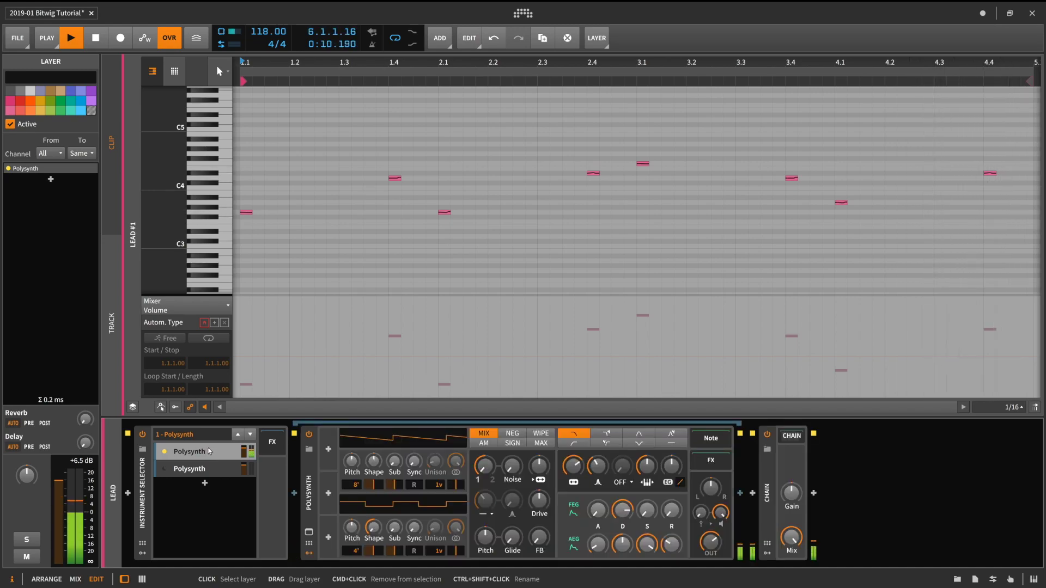
click(308, 450)
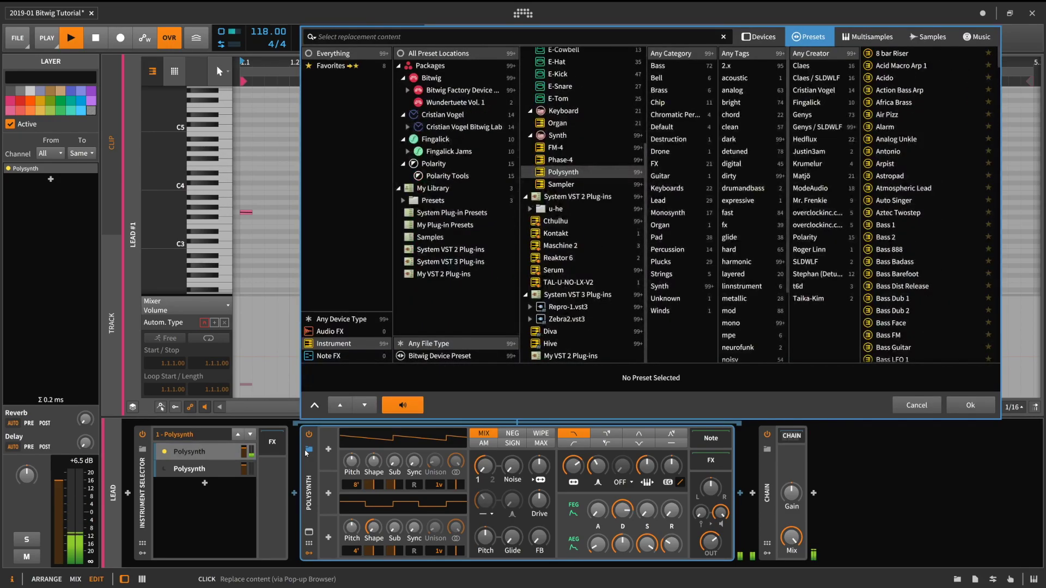
text(box pl)
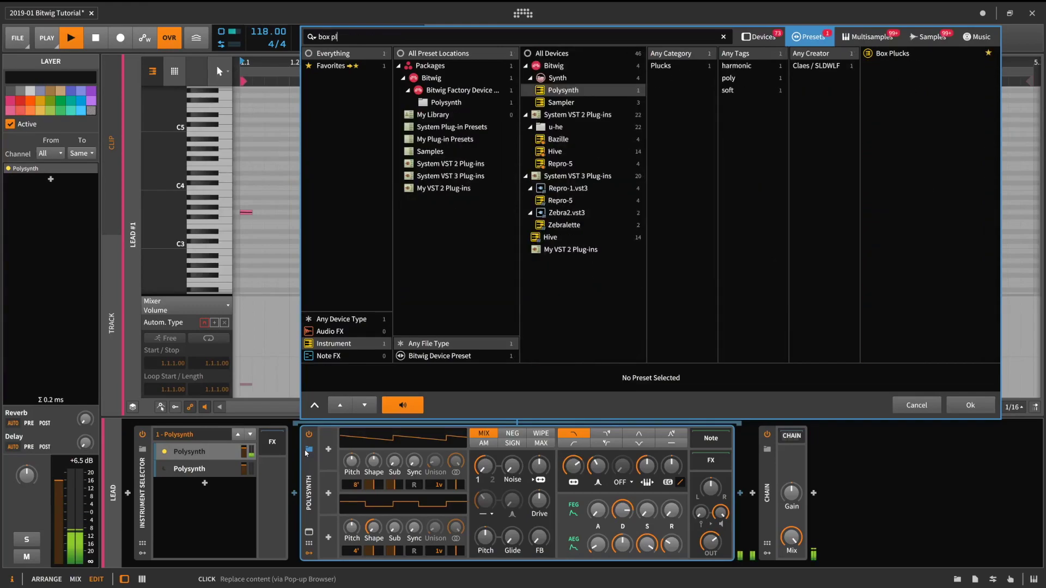
key(Return)
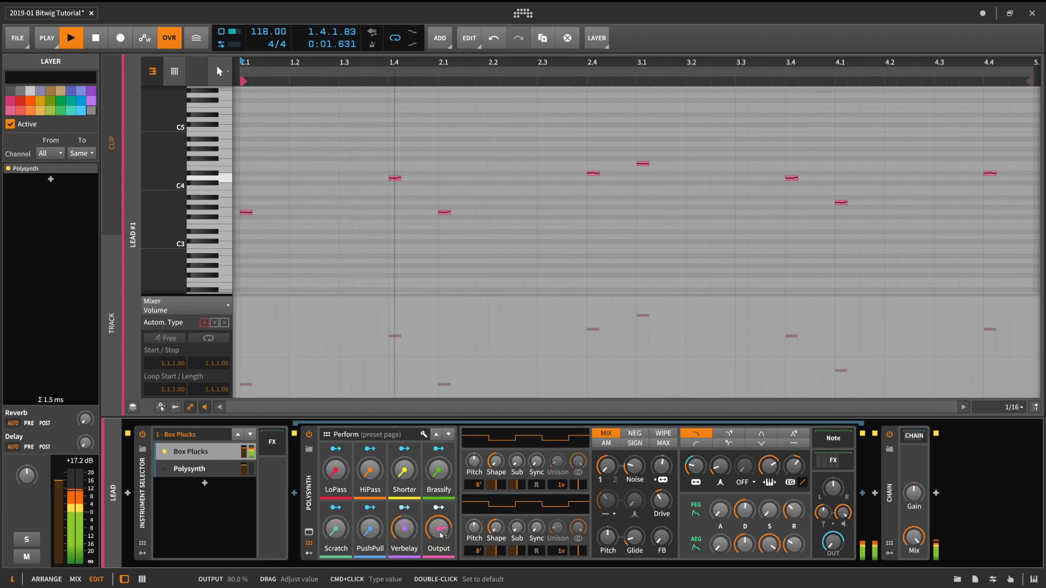
Set the Box Plucks layer's Brassify macro to about 21% and its Output macro to about 58%
drag(442, 535, 441, 553)
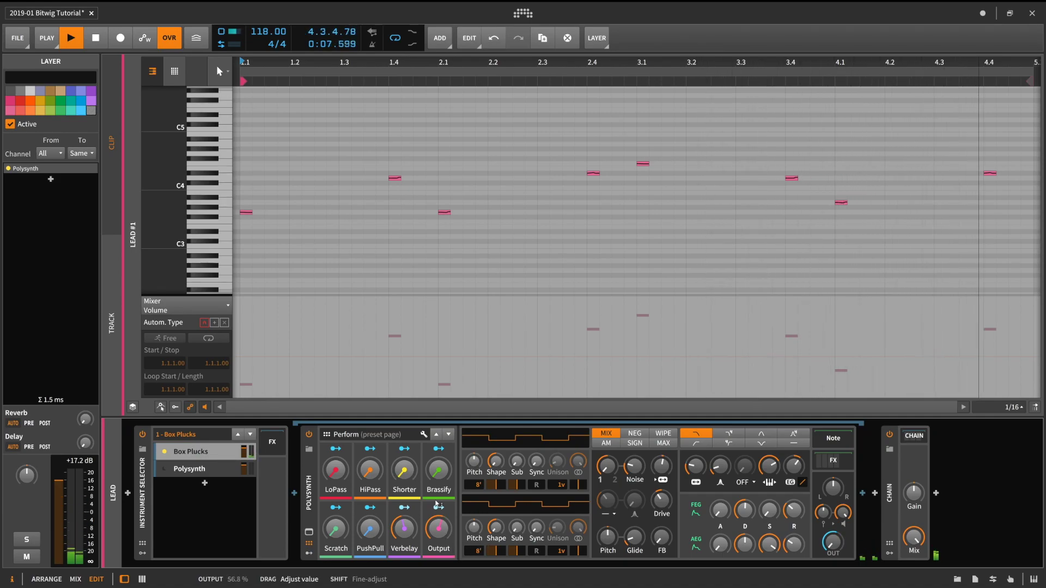
click(438, 469)
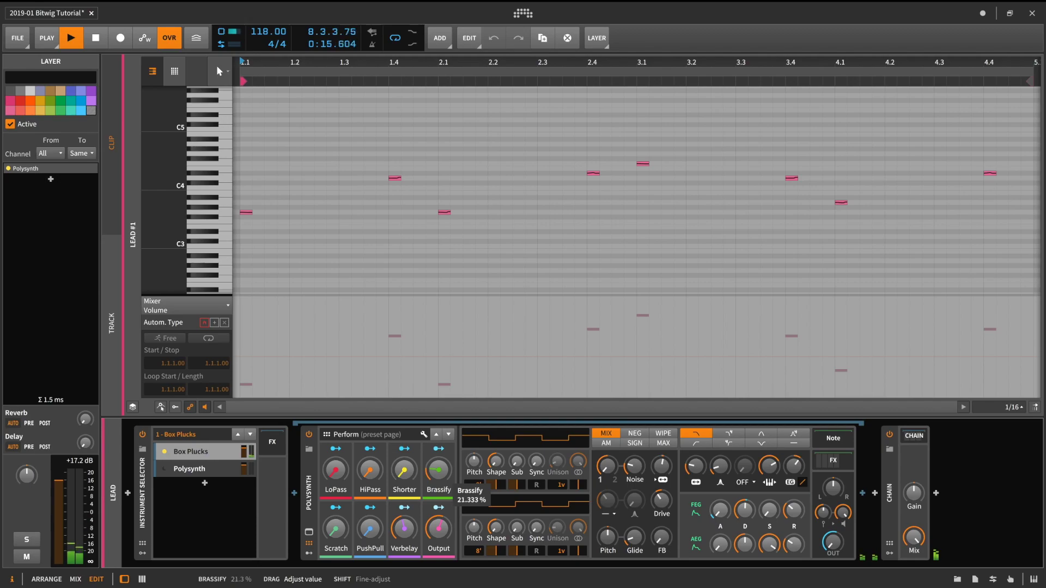
drag(439, 469, 438, 468)
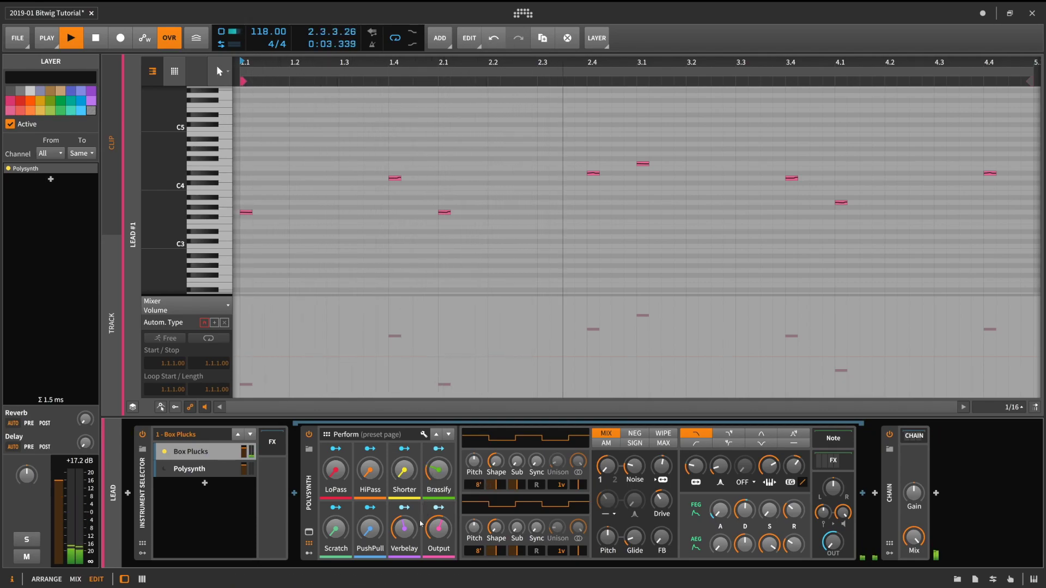
drag(414, 530, 439, 527)
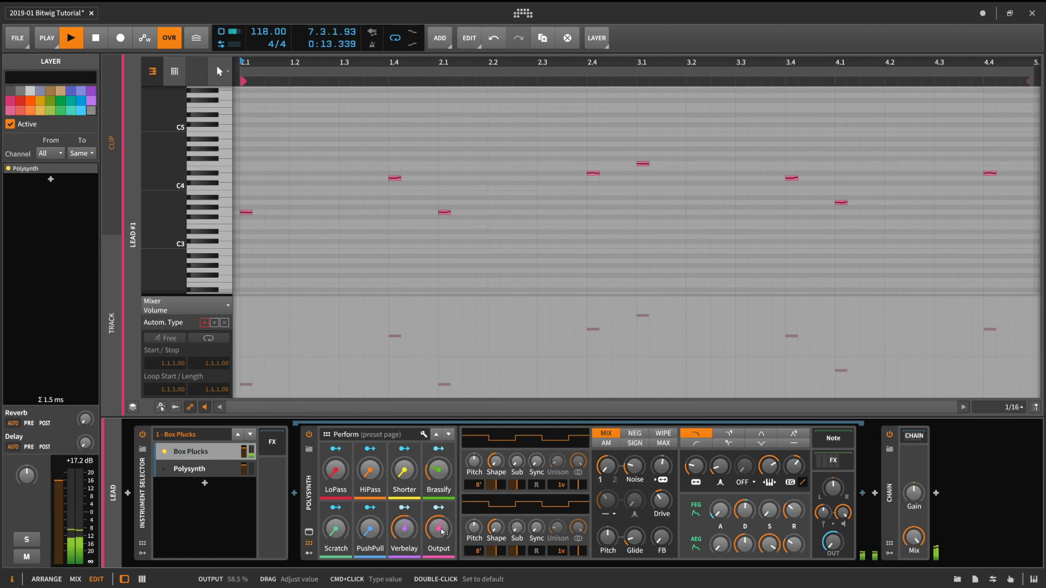
Load the Polytouch Pluck preset into the Polysynth of the Instrument Selector's second layer
click(169, 469)
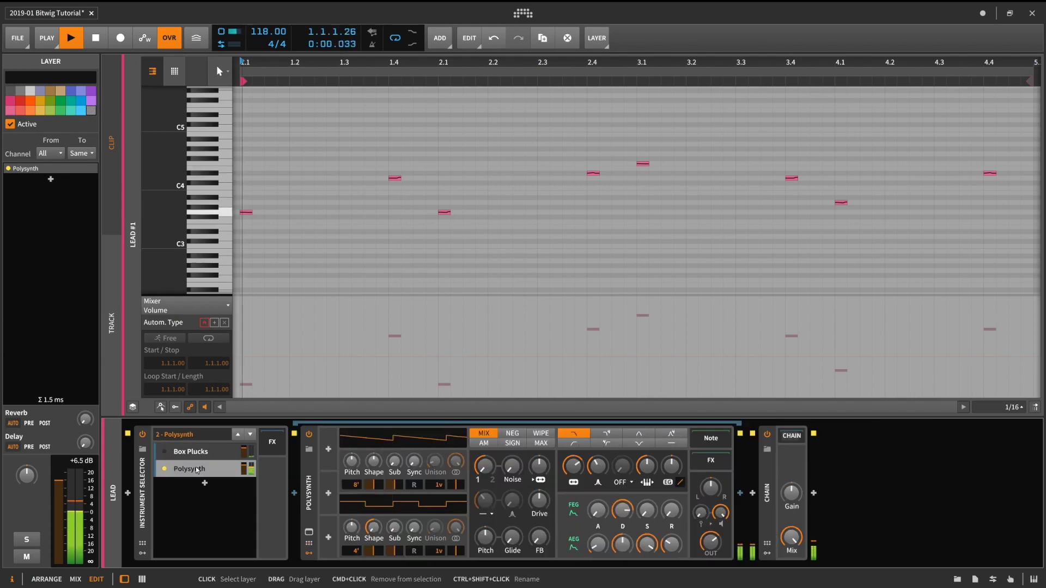
click(310, 450)
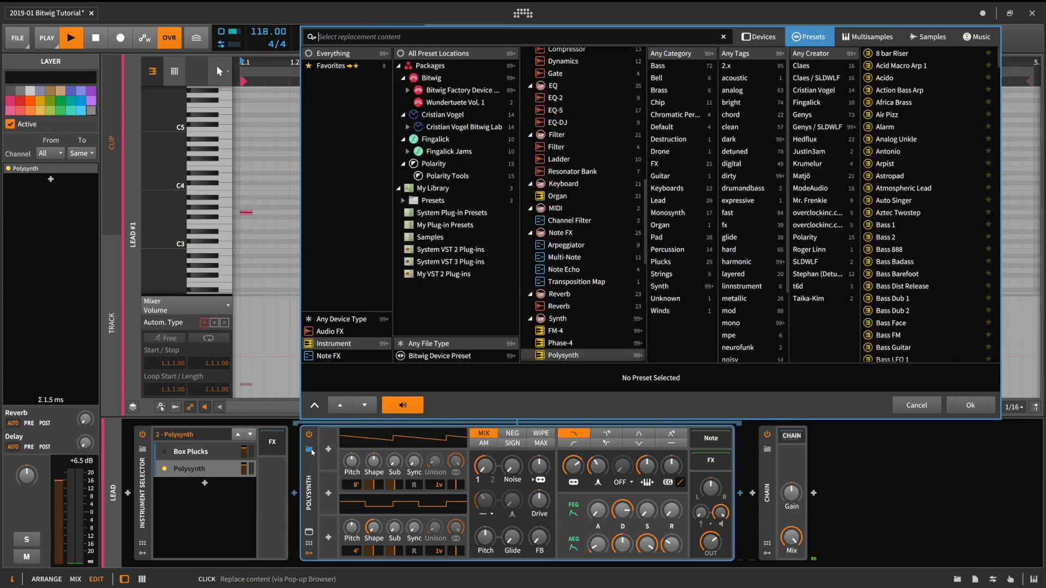
text(polyt)
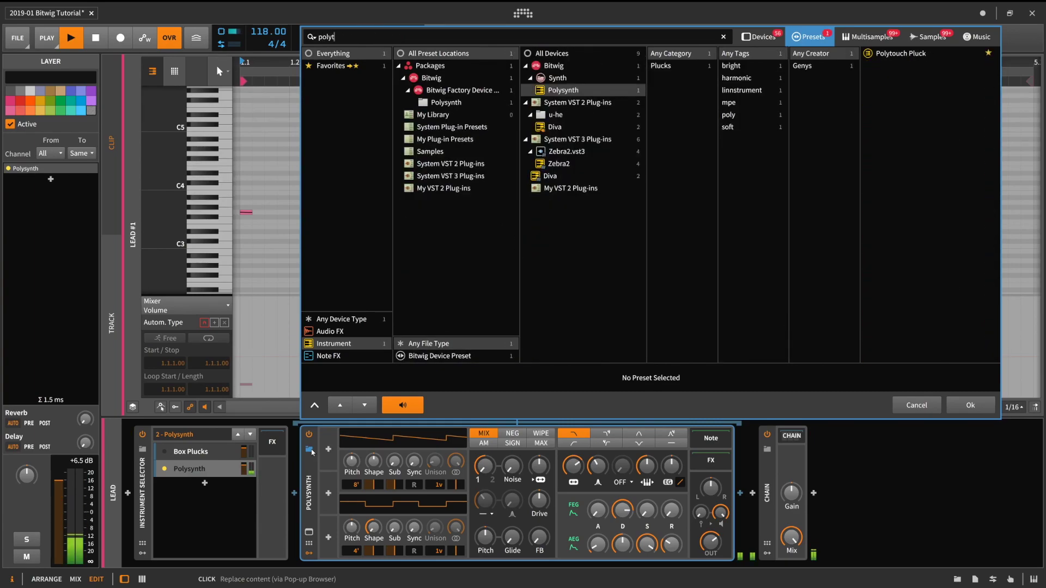
key(Down)
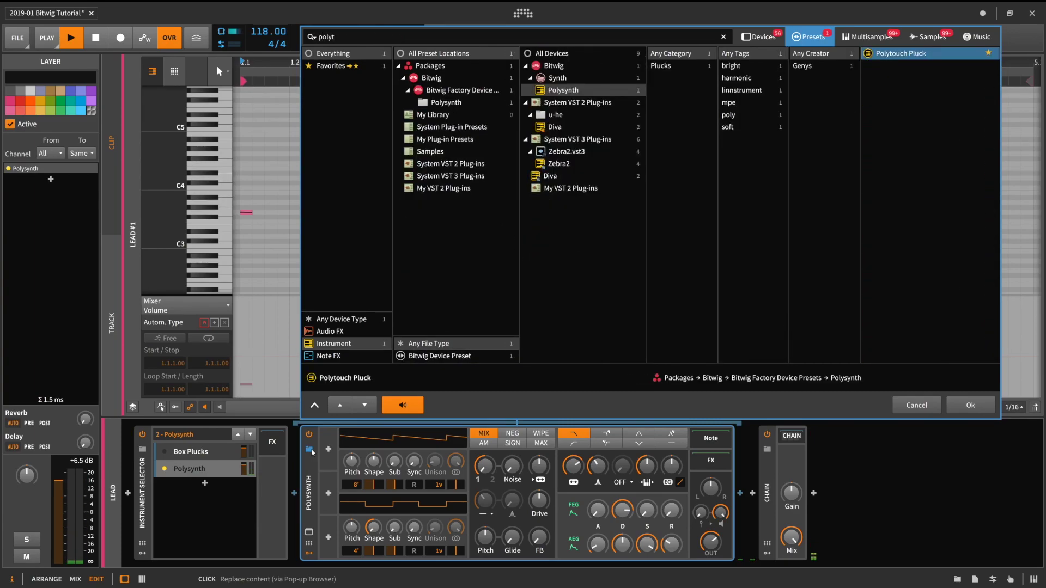
key(Return)
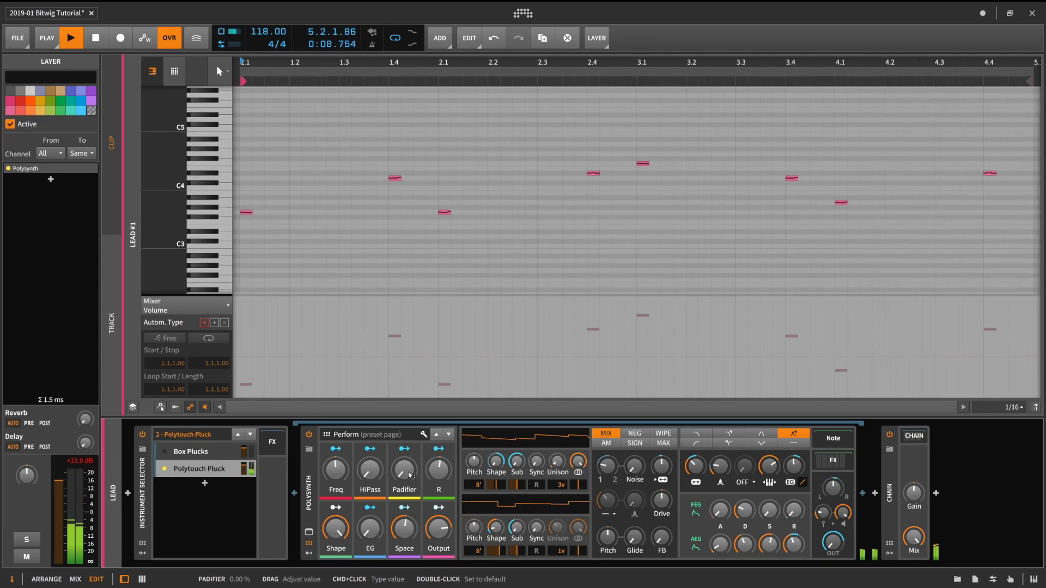
Raise the Polytouch Pluck layer's Padifier macro and lower its Freq macro to about -35%
drag(410, 475, 411, 471)
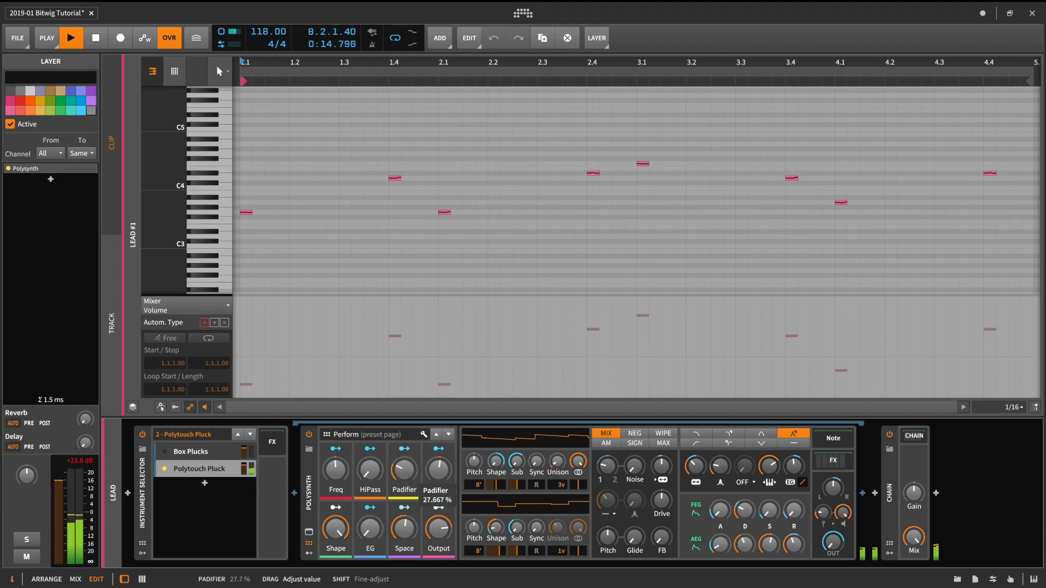
drag(403, 470, 404, 462)
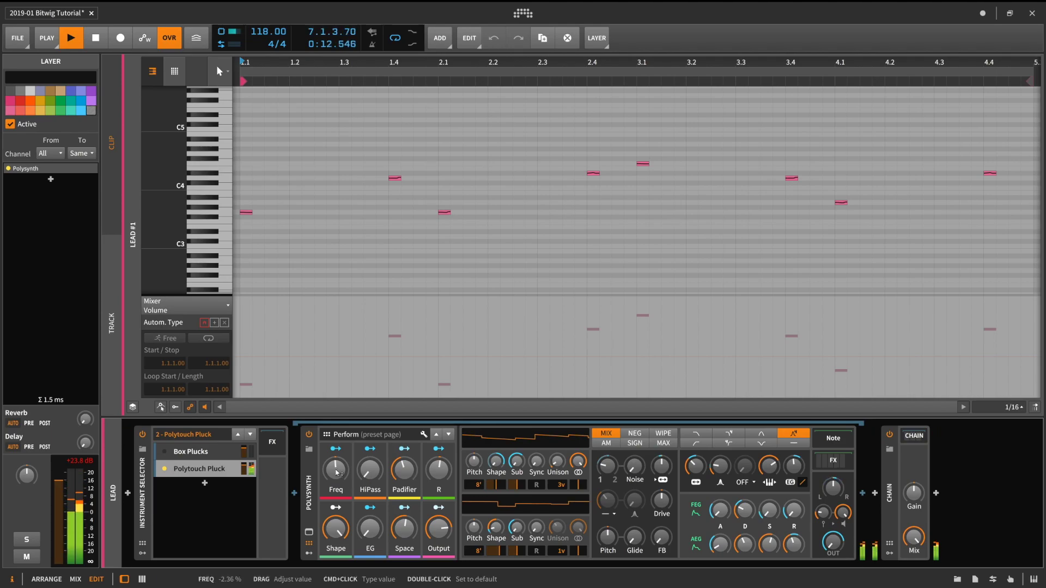
drag(336, 469, 336, 470)
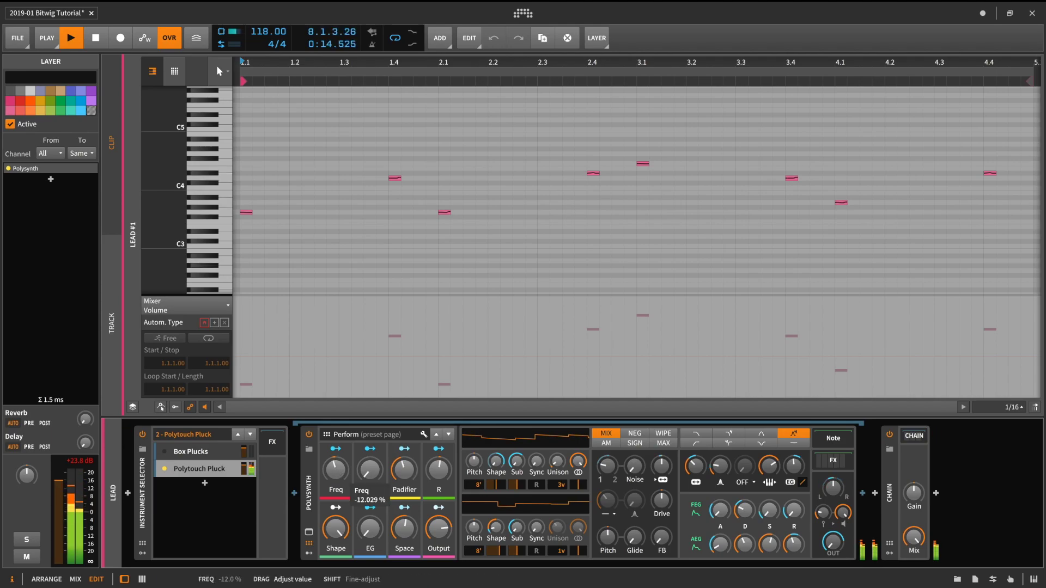
drag(336, 470, 335, 476)
Balance the other Polytouch Pluck macros by raising R, setting Space to about 57%, and reducing Shape and Output
drag(445, 531, 445, 536)
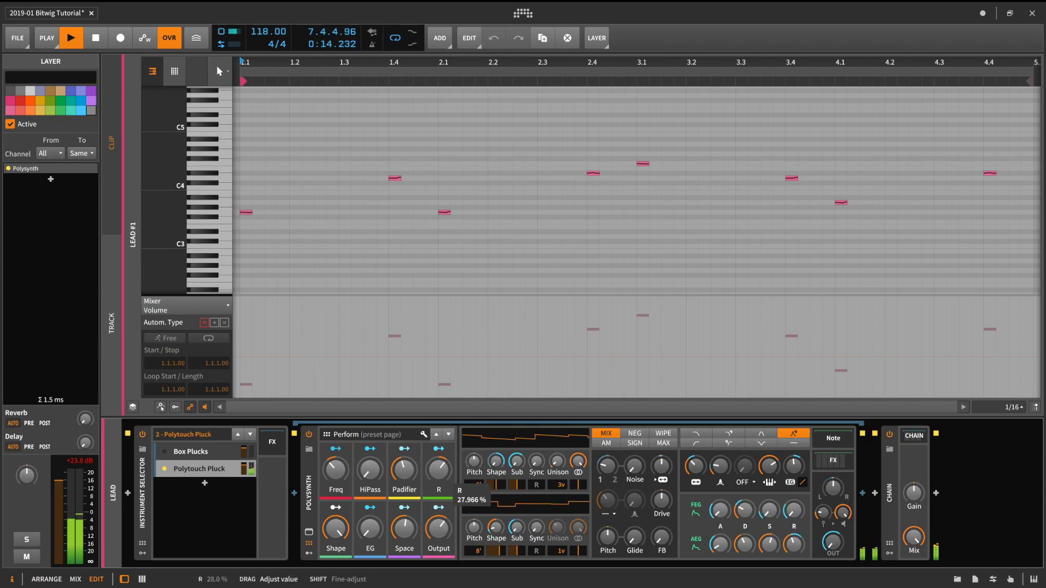
drag(438, 469, 439, 470)
drag(439, 528, 404, 528)
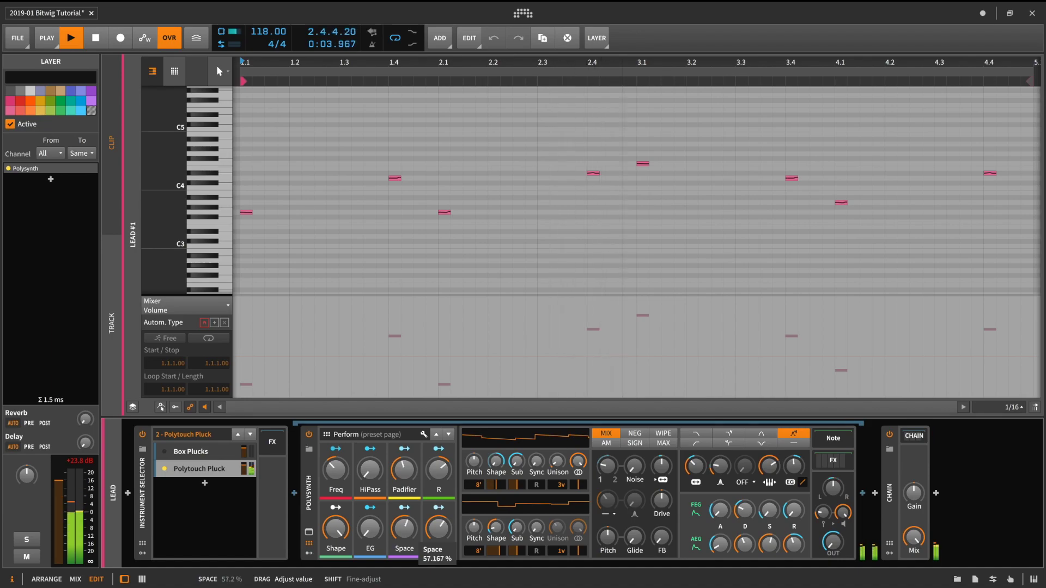
drag(339, 531, 338, 544)
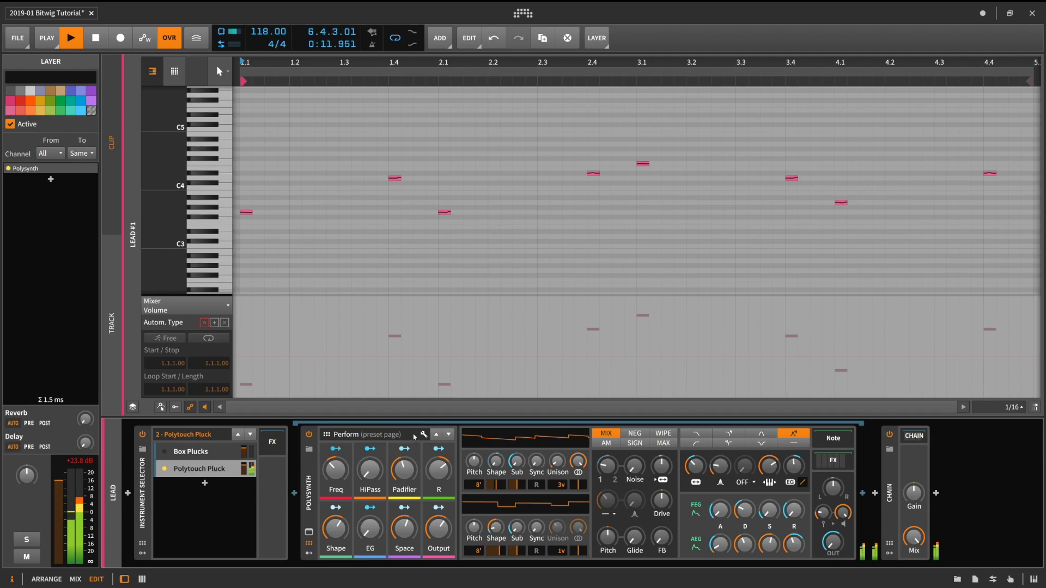
drag(404, 469, 359, 498)
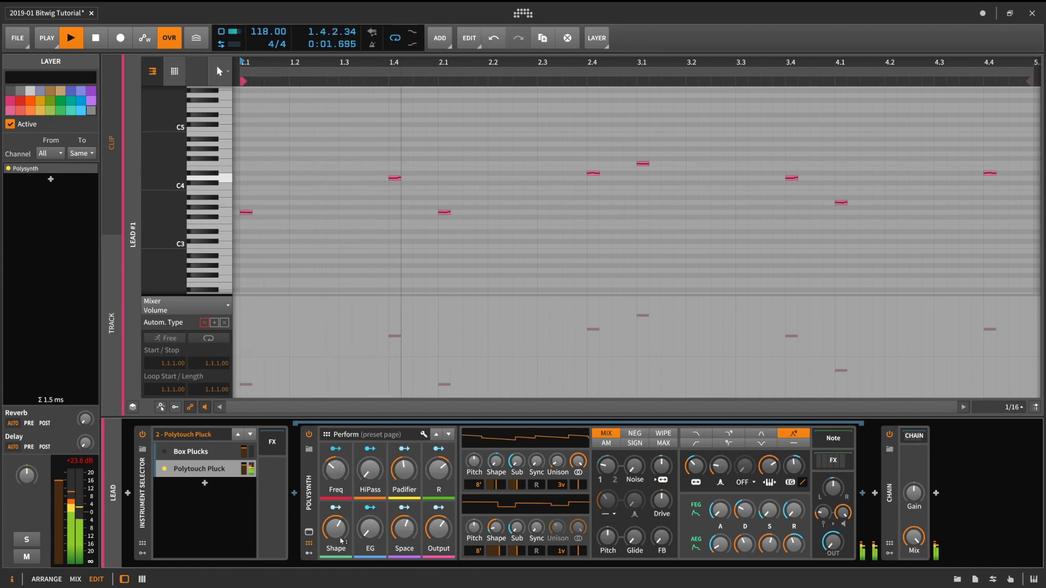
drag(439, 528, 439, 530)
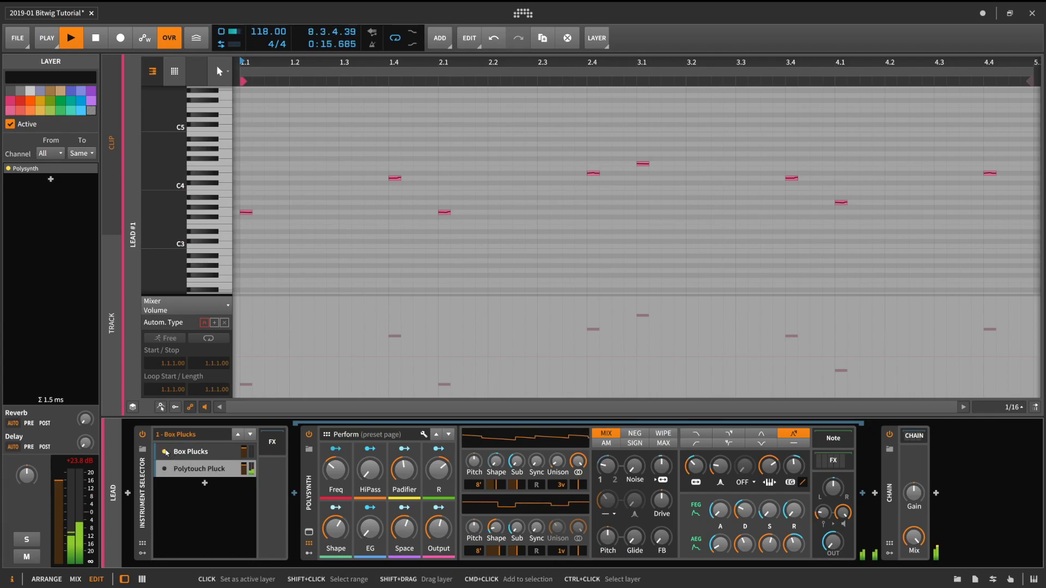
Compare the two sounds by switching the active layer between Polytouch Pluck and Box Plucks, returning to Polytouch Pluck
click(166, 469)
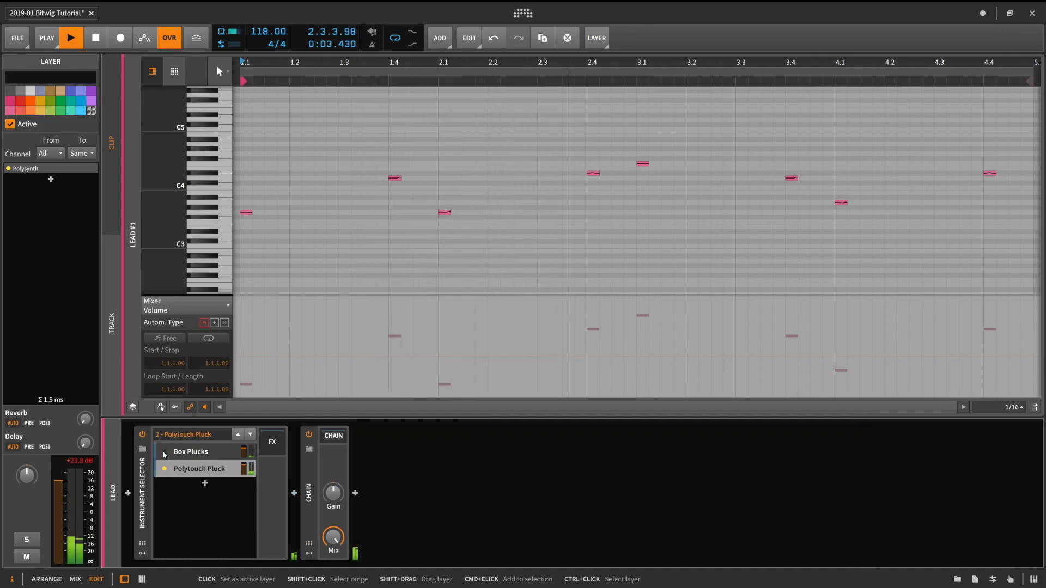
click(165, 455)
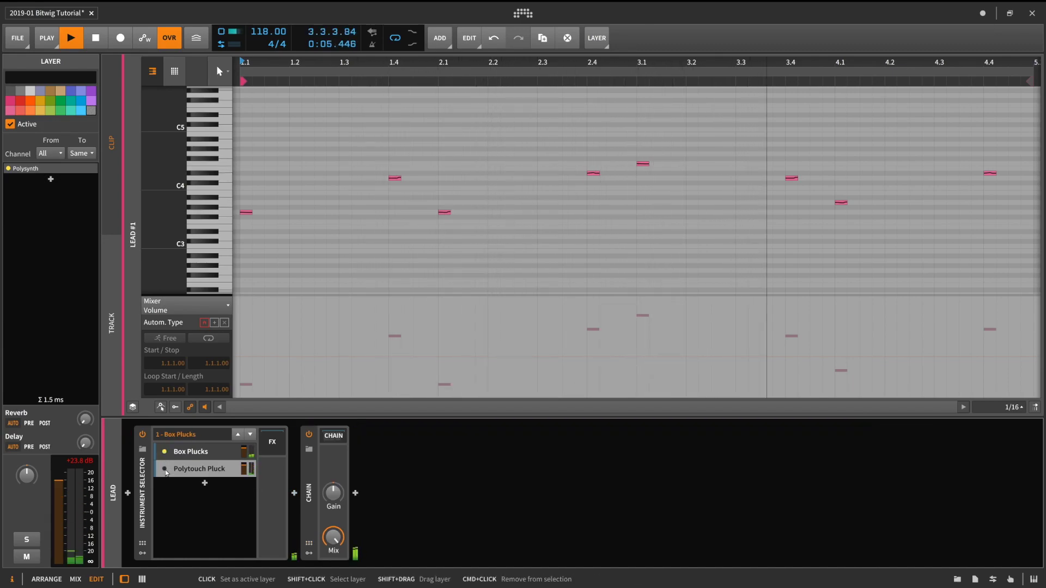
click(188, 467)
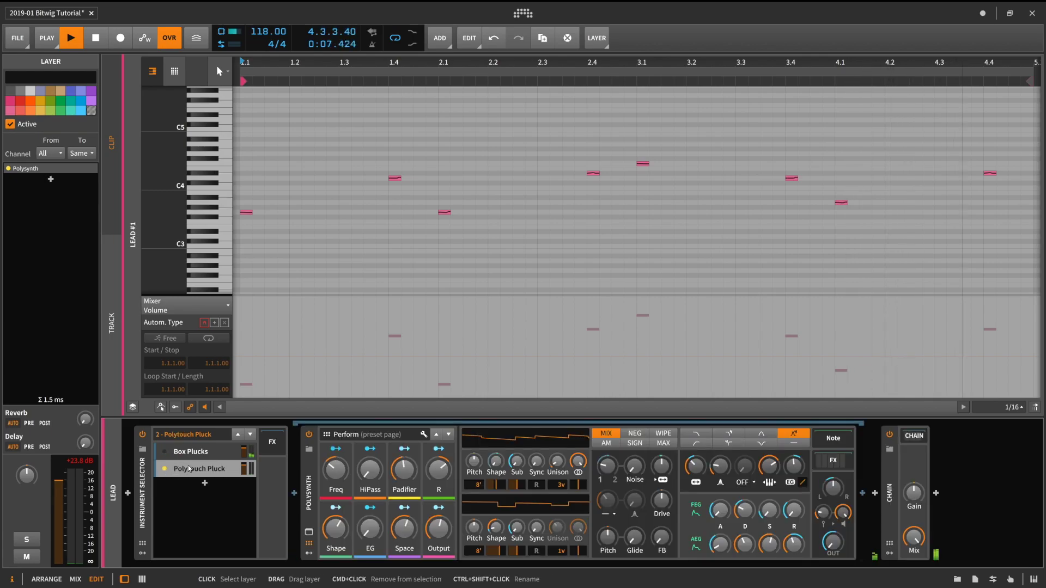
Refine the Polytouch Pluck macros by trimming Output, raising EG slightly and setting Freq to about -39%
drag(439, 534, 438, 537)
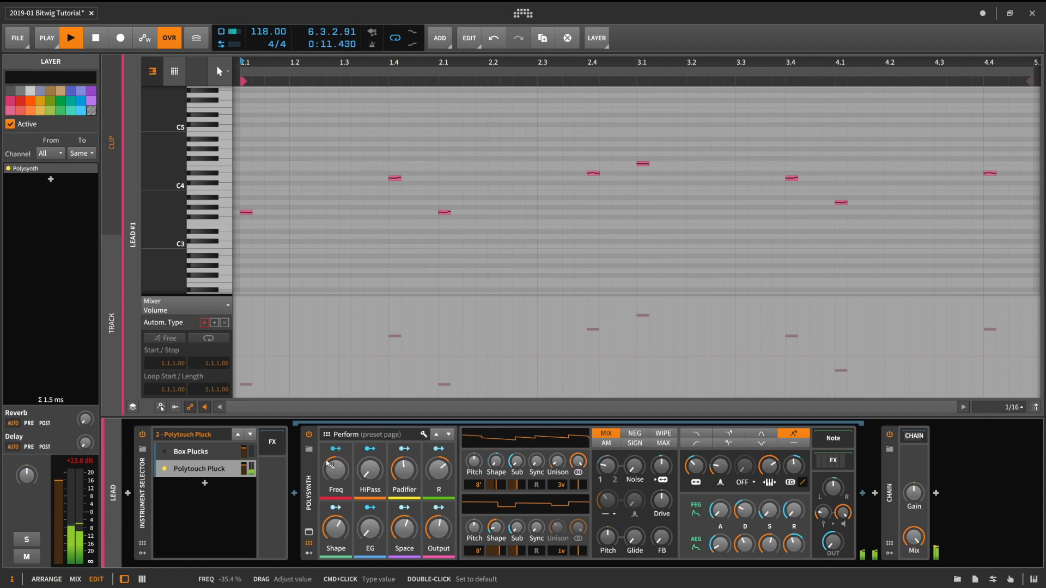
drag(327, 464, 327, 473)
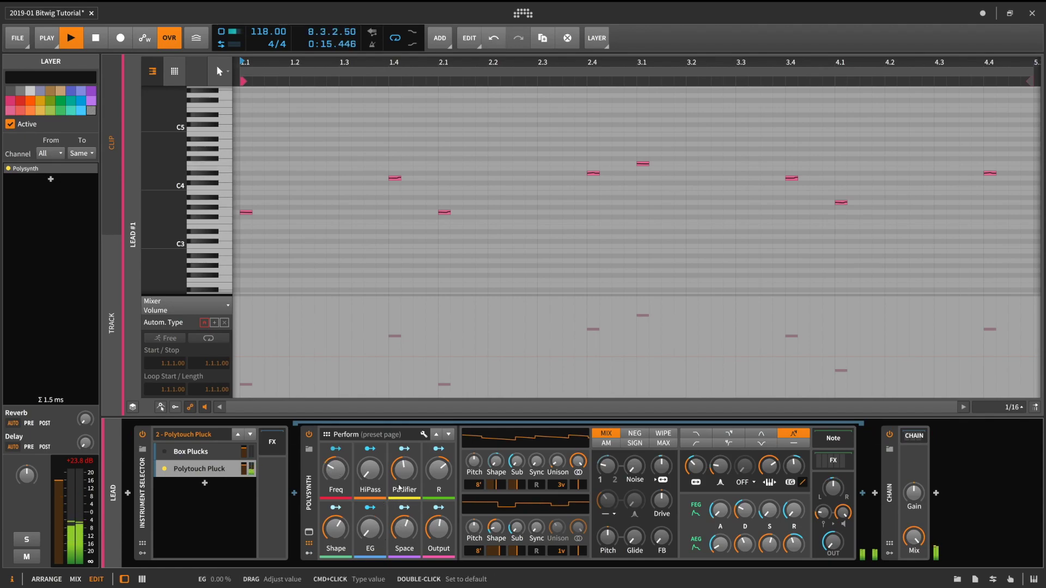
drag(372, 539, 372, 532)
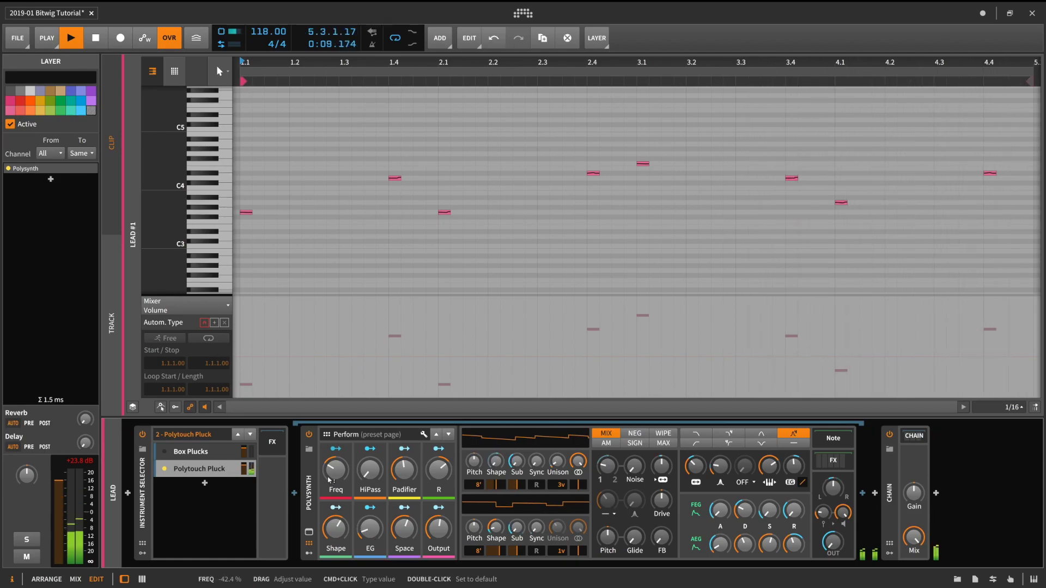
drag(369, 470, 370, 471)
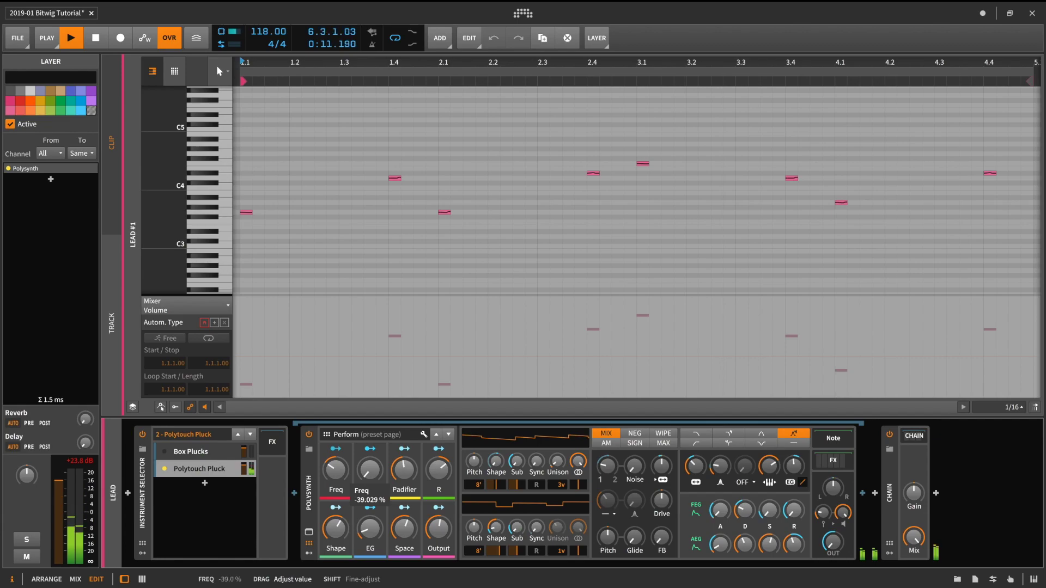
Make Box Plucks the active layer for comparison, and switch back to Polytouch Pluck
click(165, 452)
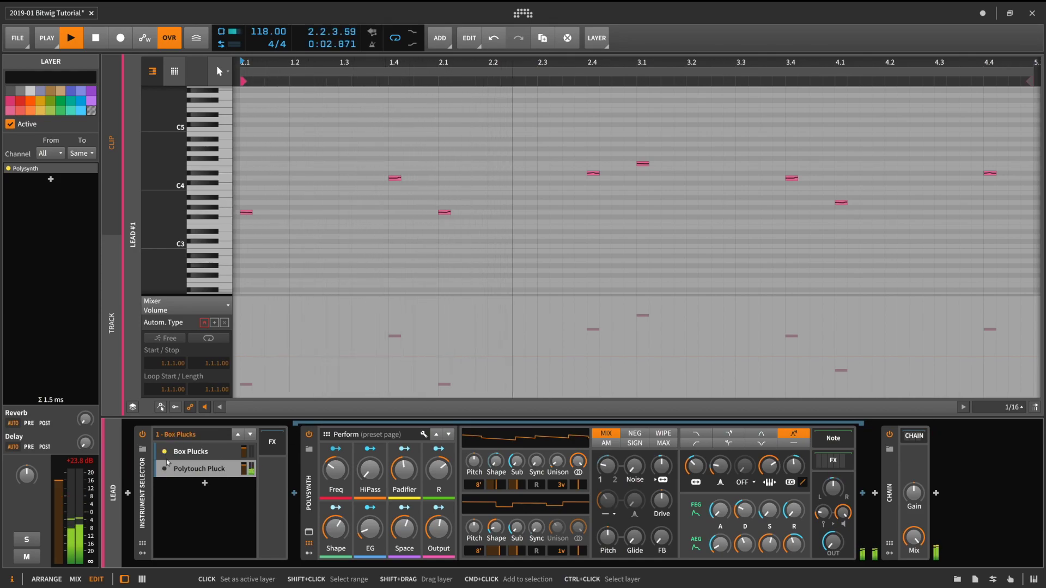
click(166, 470)
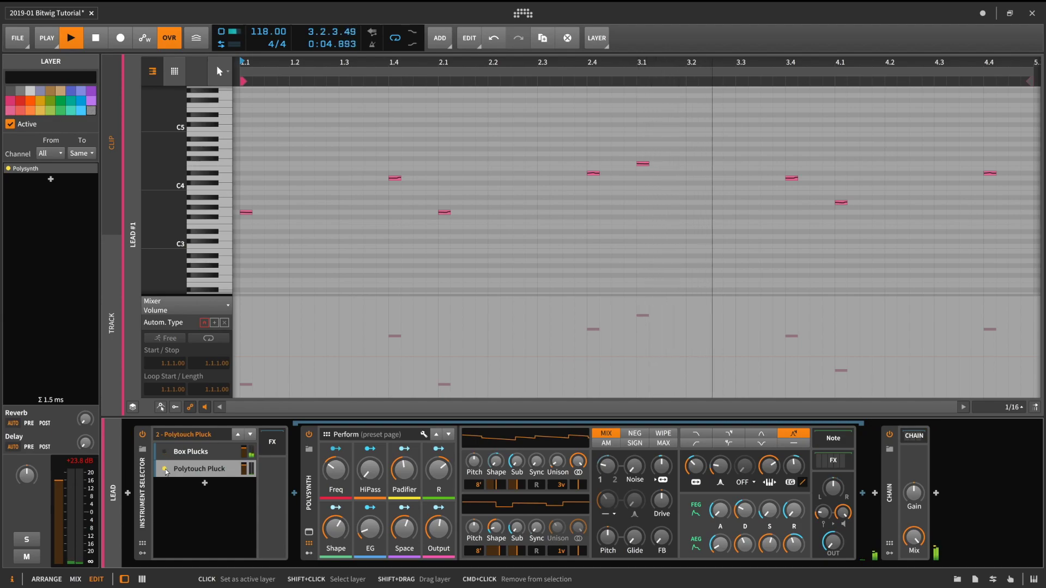
Compare with Box Plucks, trim the Polytouch Pluck Output macro to about 50.3%, and make Box Plucks the active layer
click(165, 453)
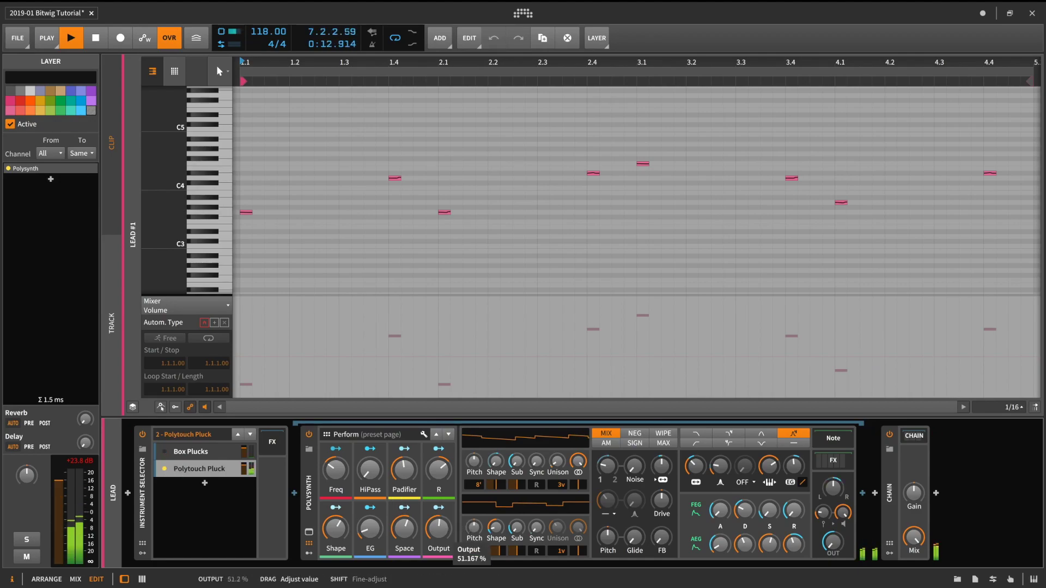
drag(439, 528, 447, 529)
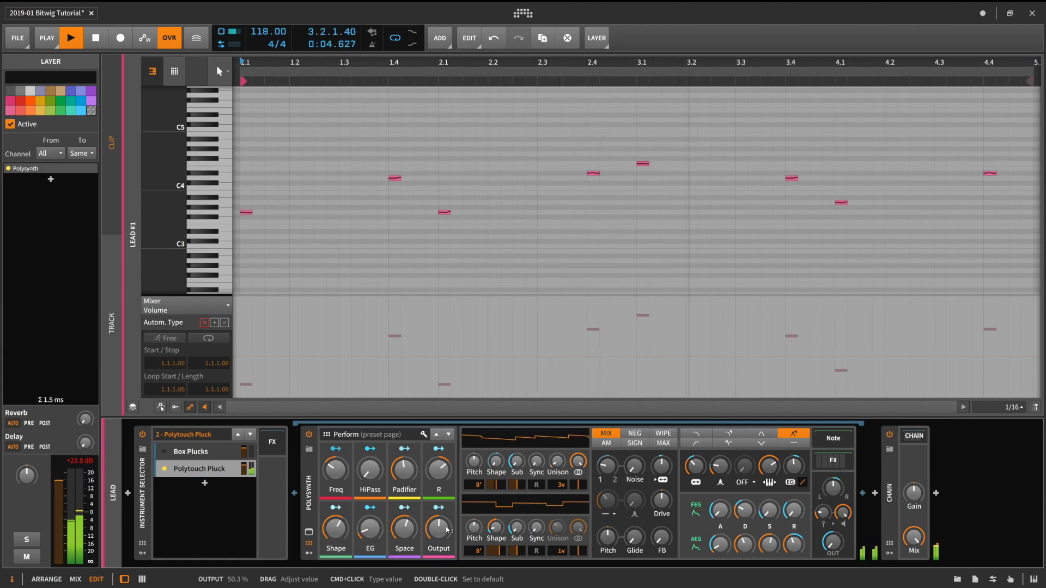
click(165, 452)
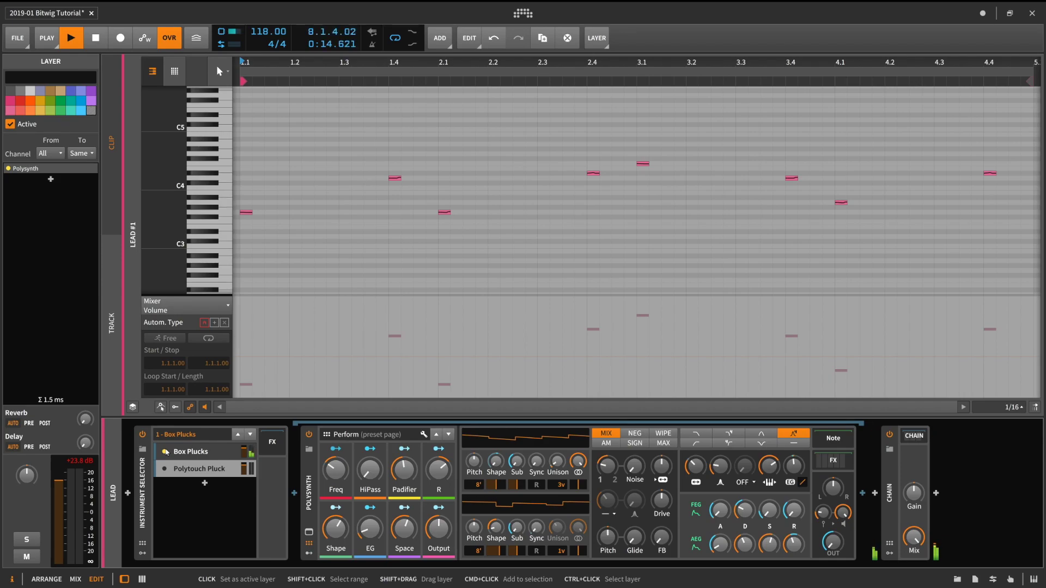
Show the Instrument Selector's modulators and add a Classic LFO in the first free slot
click(142, 553)
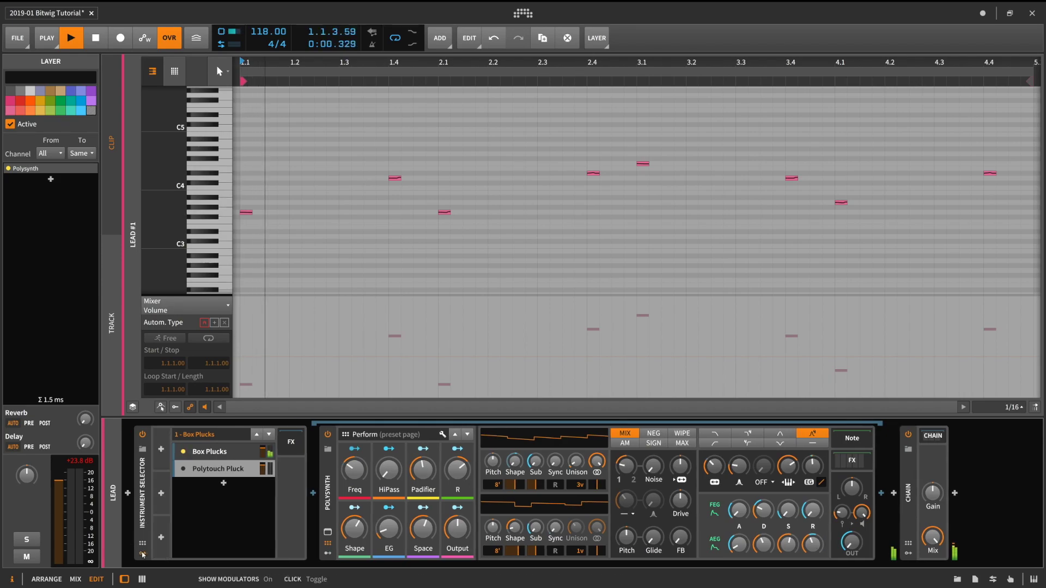
click(163, 450)
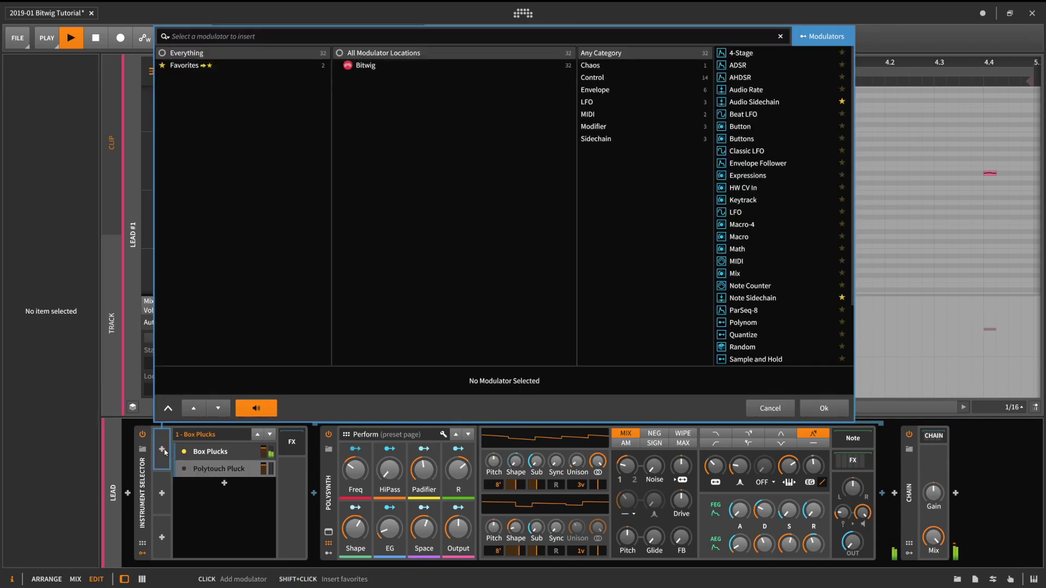
text(class)
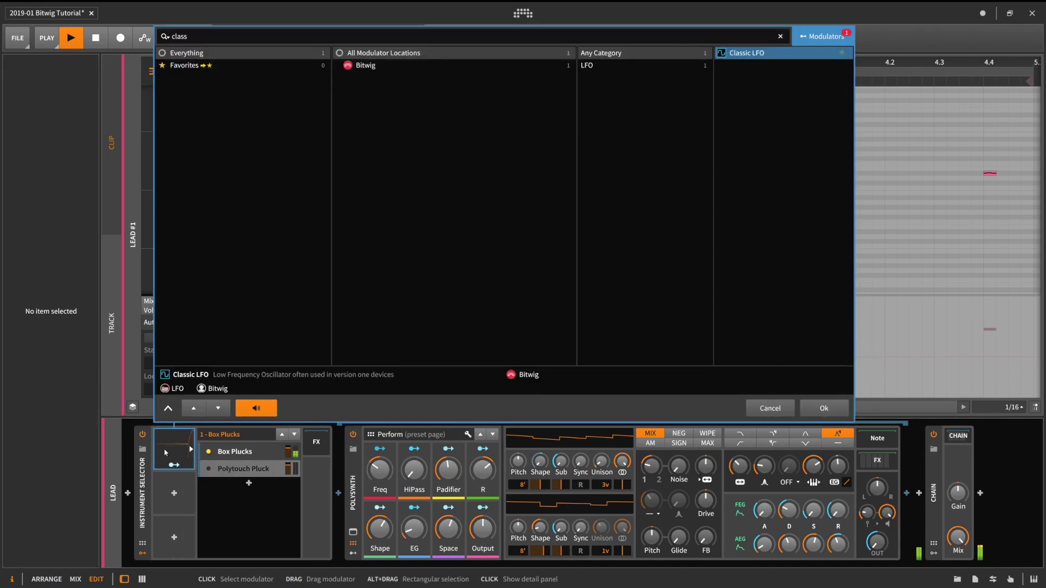
key(Return)
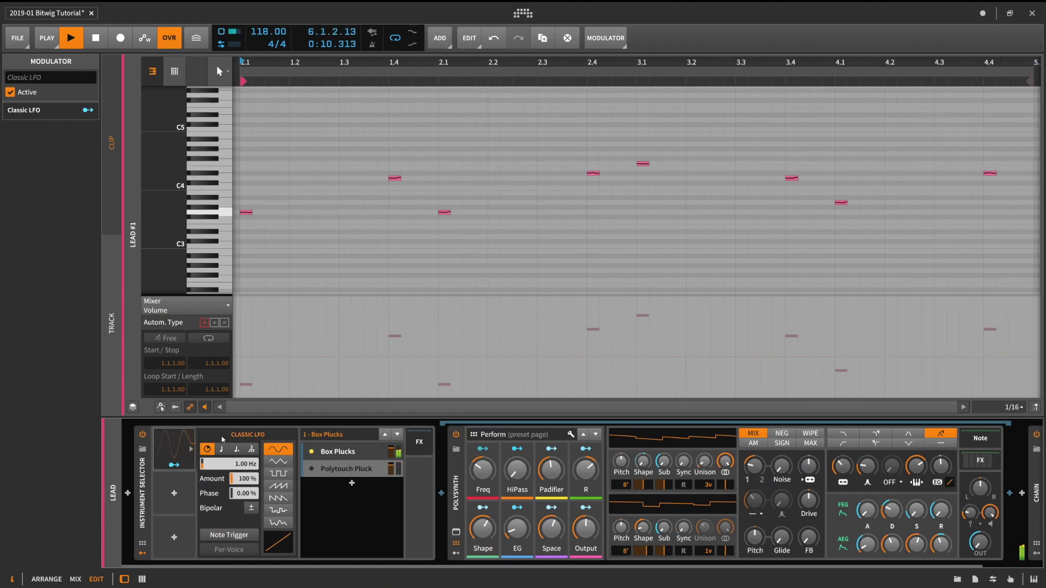
Sync the Classic LFO to the tempo in straight notes and set its rate to 1/1
click(236, 449)
click(240, 463)
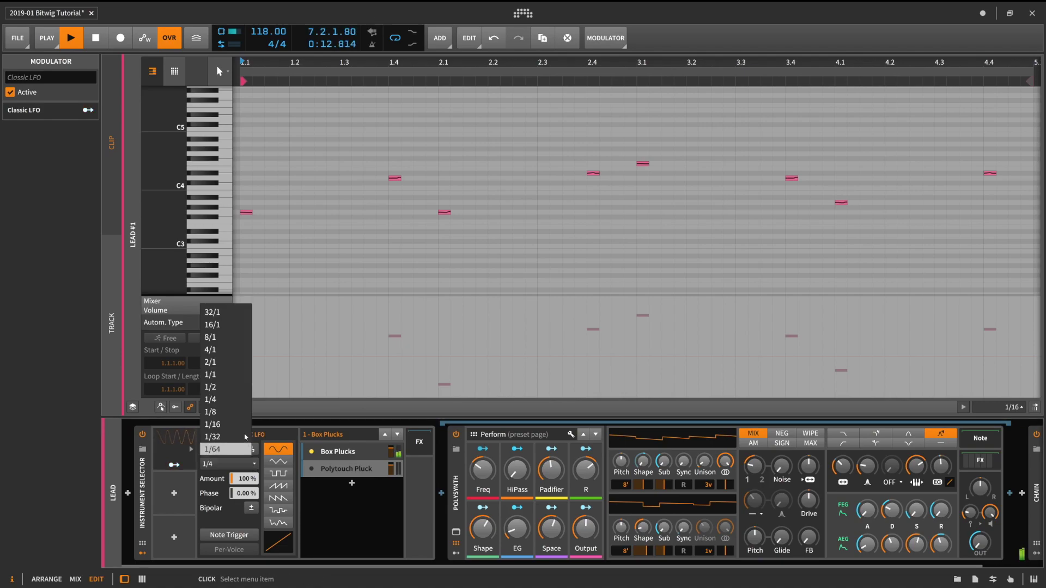
click(240, 375)
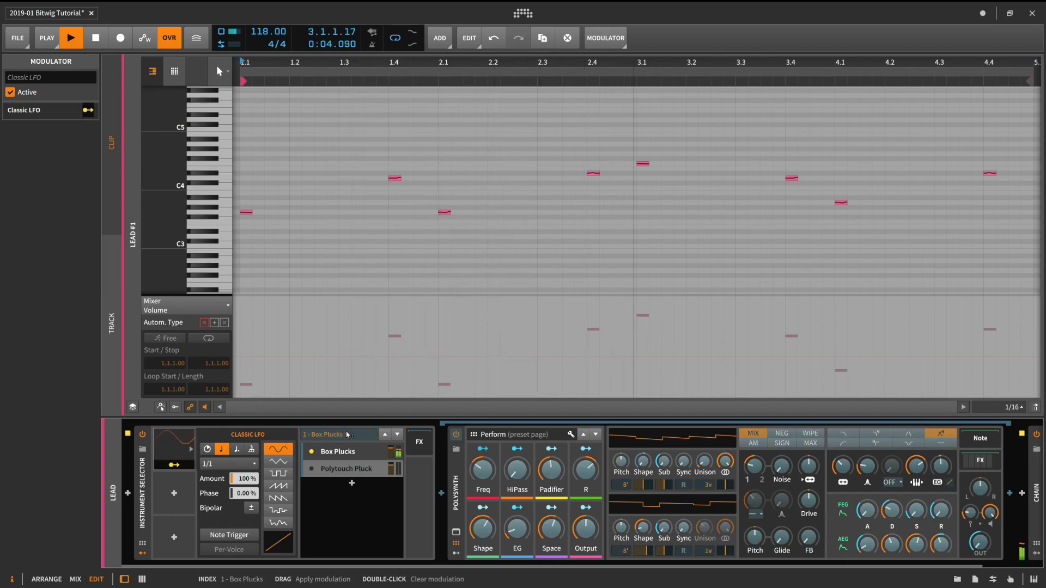
Map the Classic LFO to the selector's layer index with an amount of 1.000, and bend the LFO's response curve upward
drag(339, 434, 339, 413)
drag(384, 444, 384, 422)
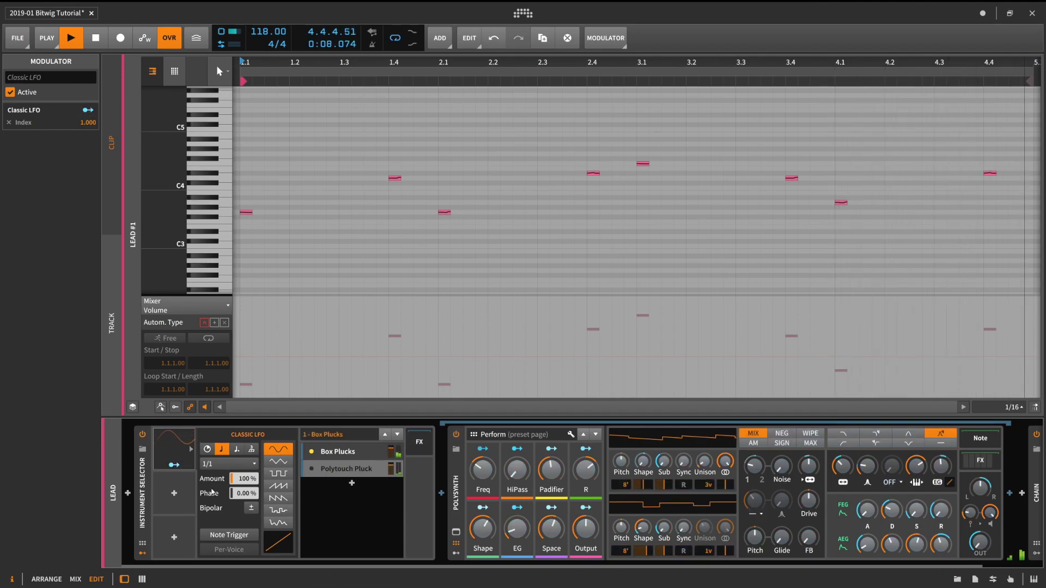
mouse_move(284, 543)
mouse_down()
mouse_move(283, 531)
mouse_move(278, 538)
mouse_up()
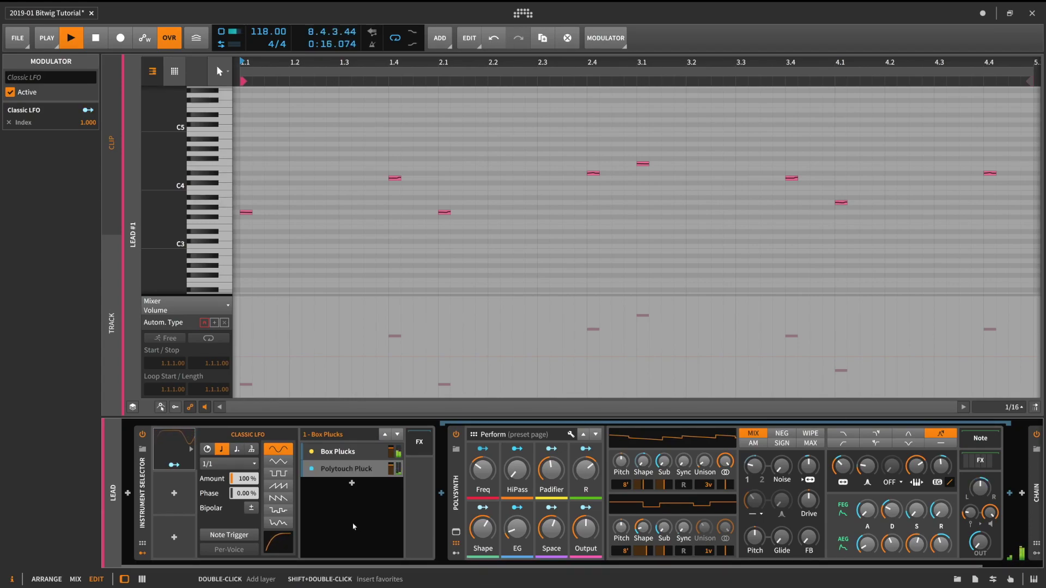